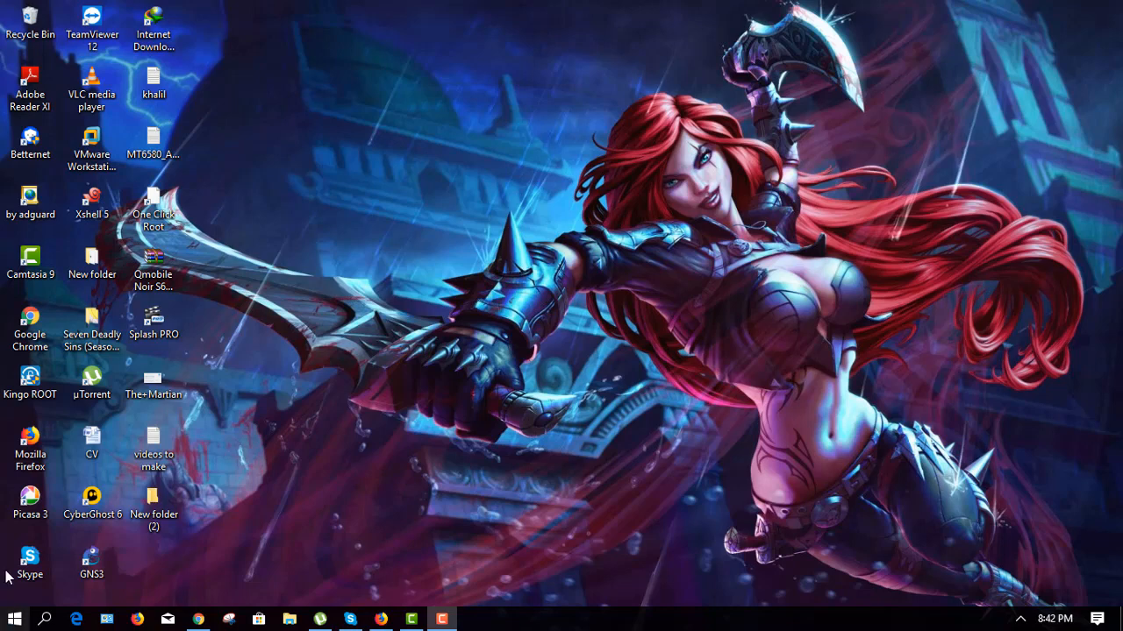
Step: Switch to Chrome and search Google for "kali linux"
click(200, 619)
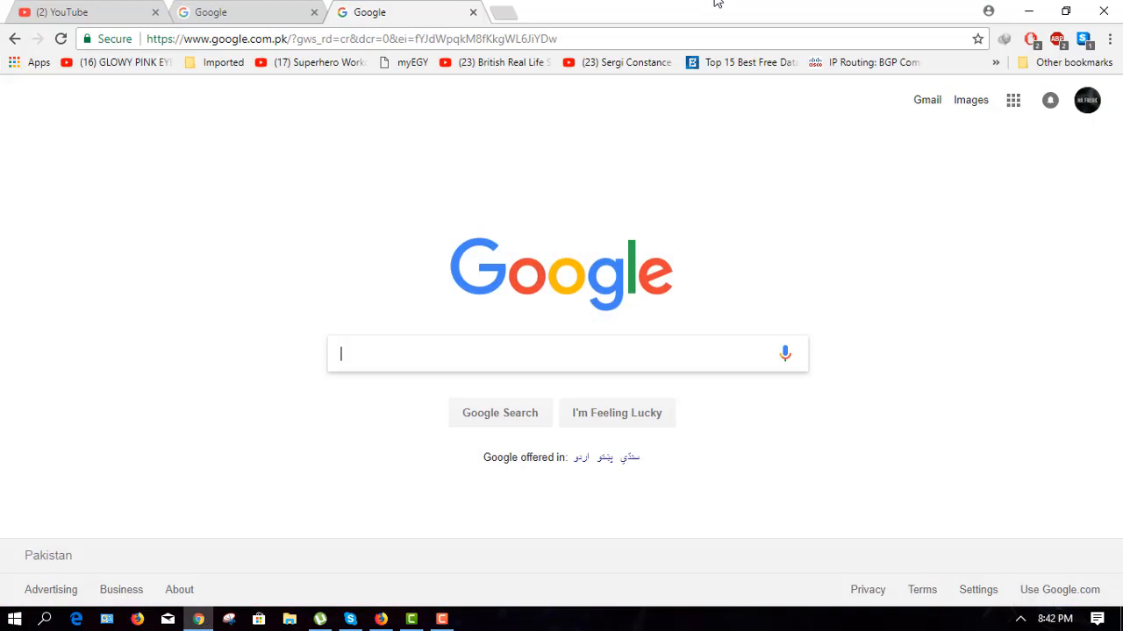
text(kali lnix)
key(Return)
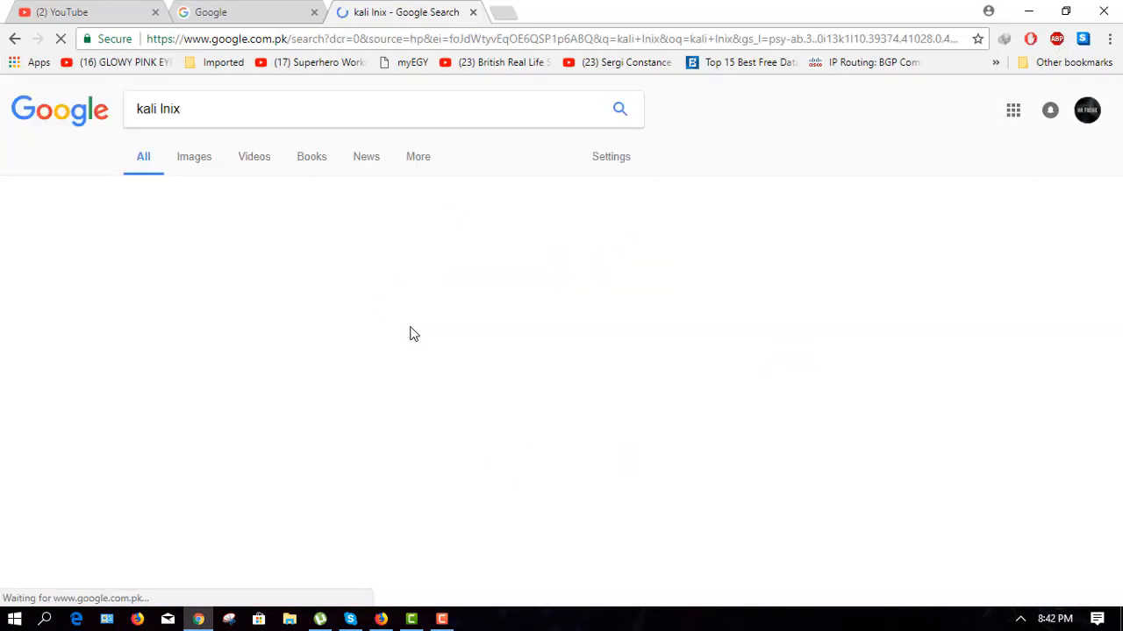
click(321, 237)
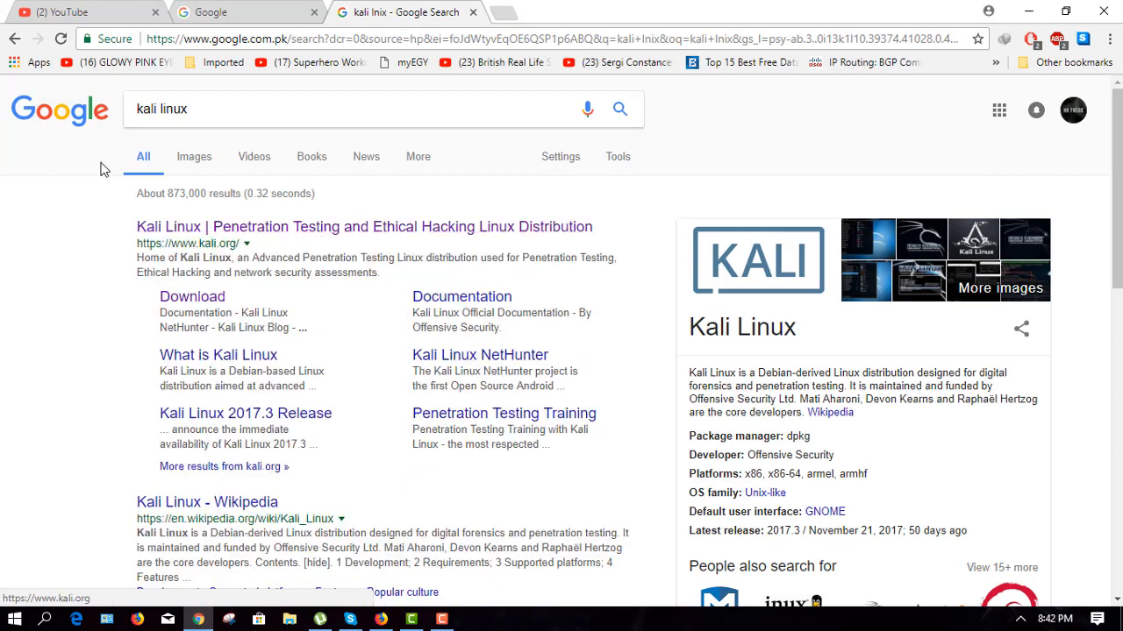
Step: Open the official kali.org site and go to its Download Kali Linux page
click(219, 233)
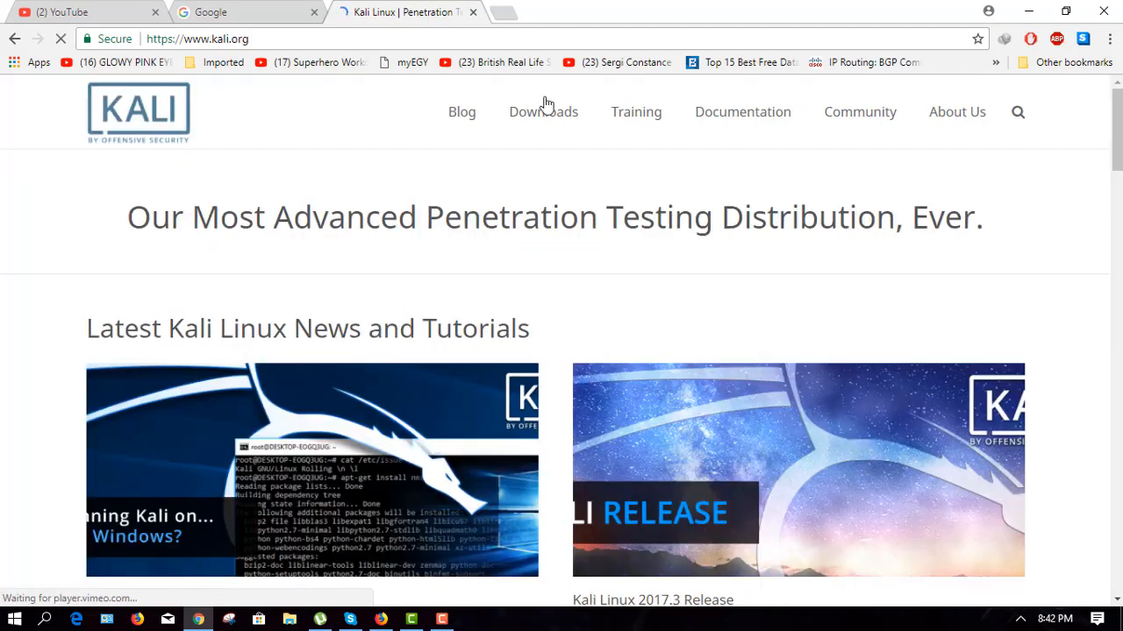
mouse_move(543, 132)
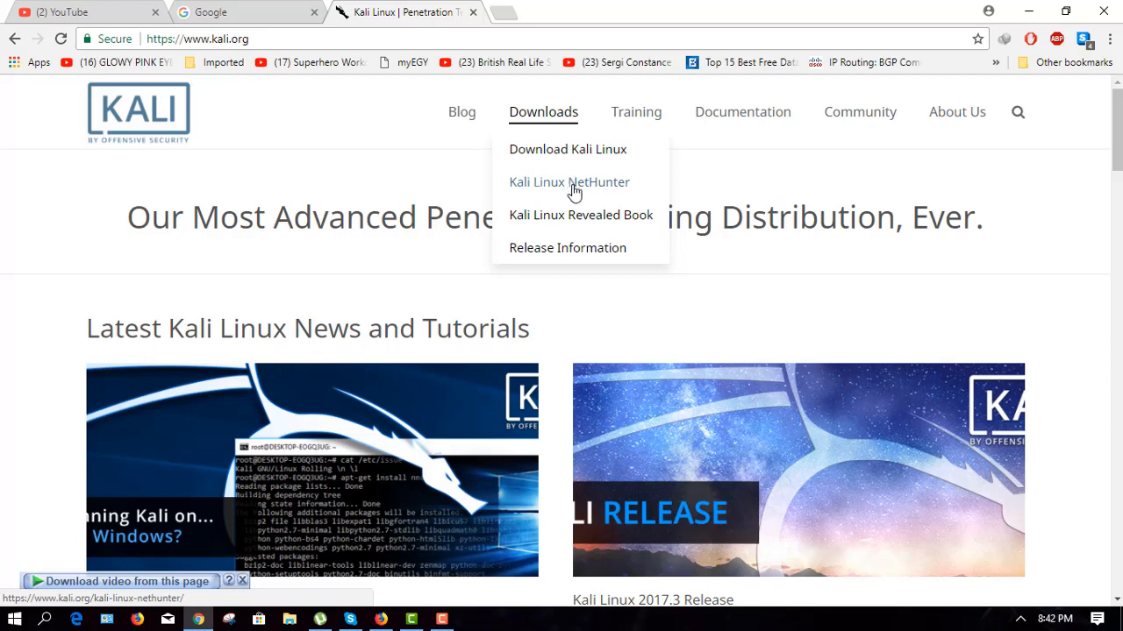
click(575, 154)
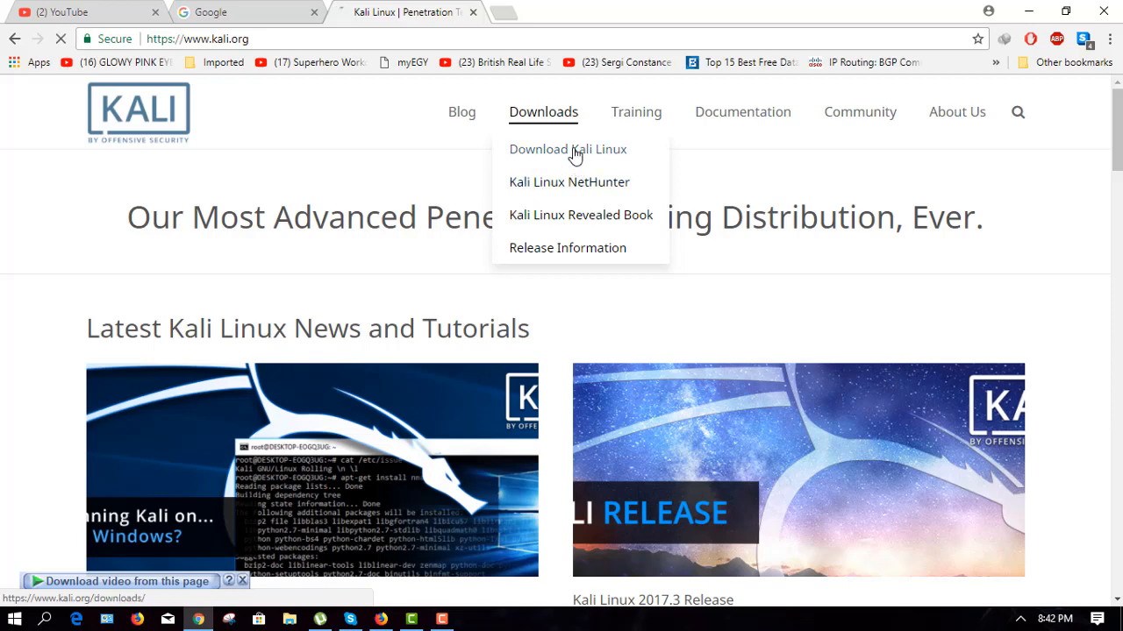
Step: Examine the table of Kali Linux images and the weekly build, ARM and secure download sections of the downloads page
scroll(285, 246, down, 5)
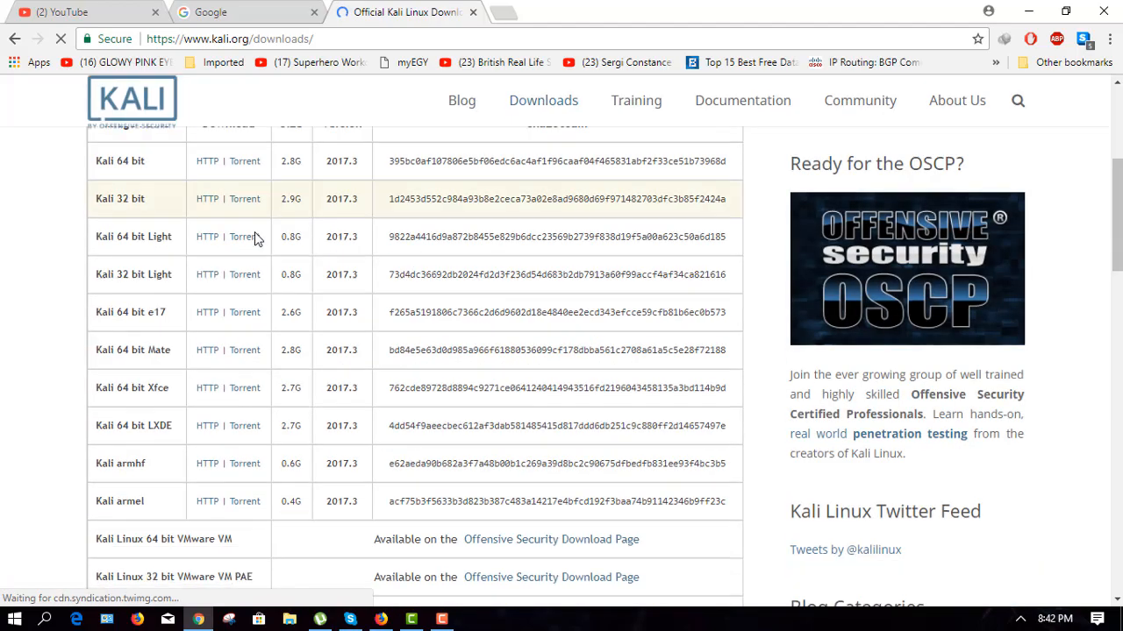
scroll(394, 210, up, 3)
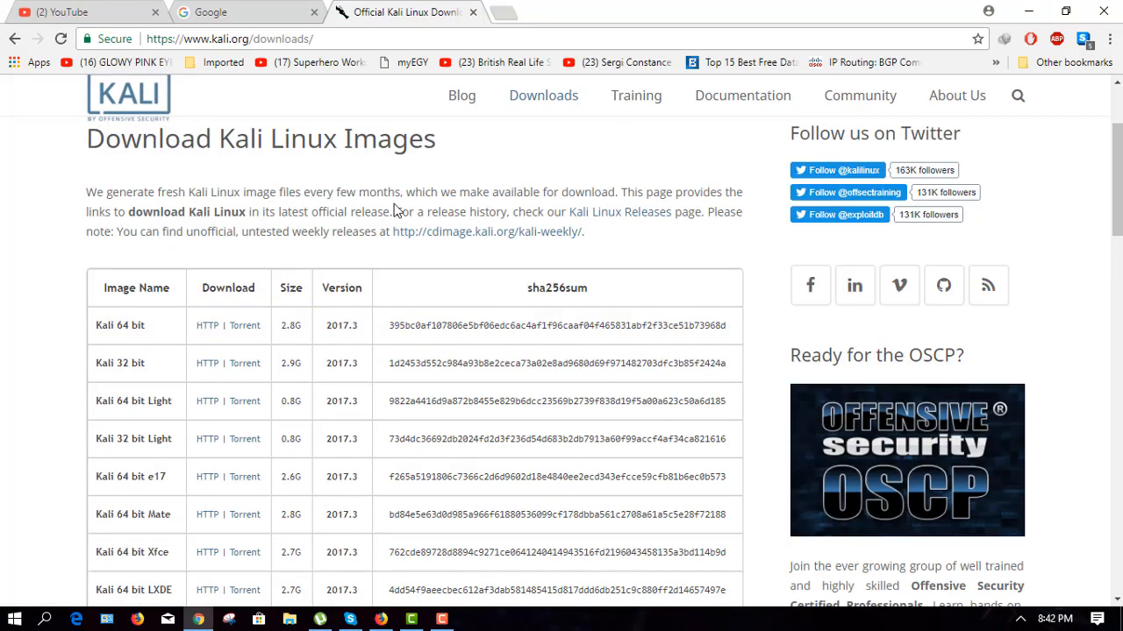
scroll(149, 230, down, 2)
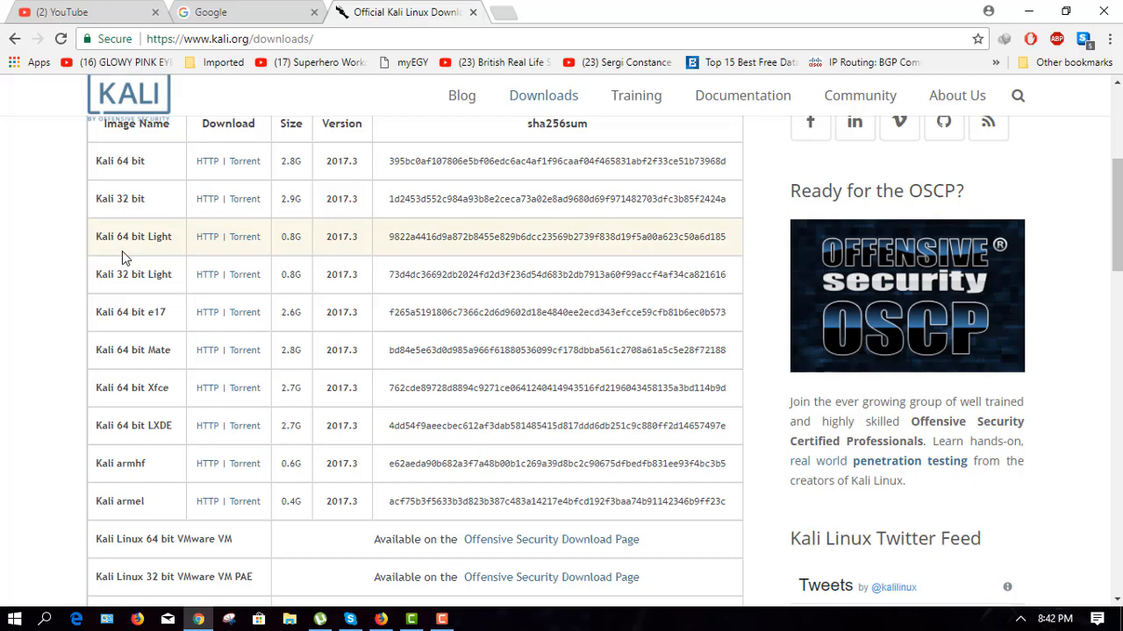
scroll(175, 277, down, 5)
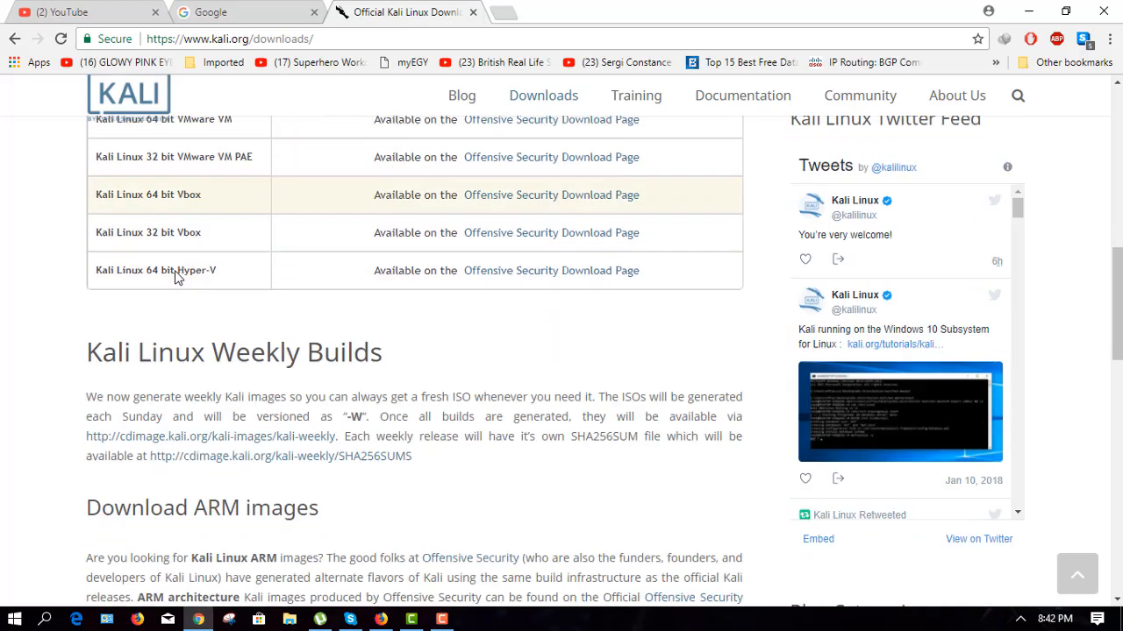
scroll(175, 277, down, 4)
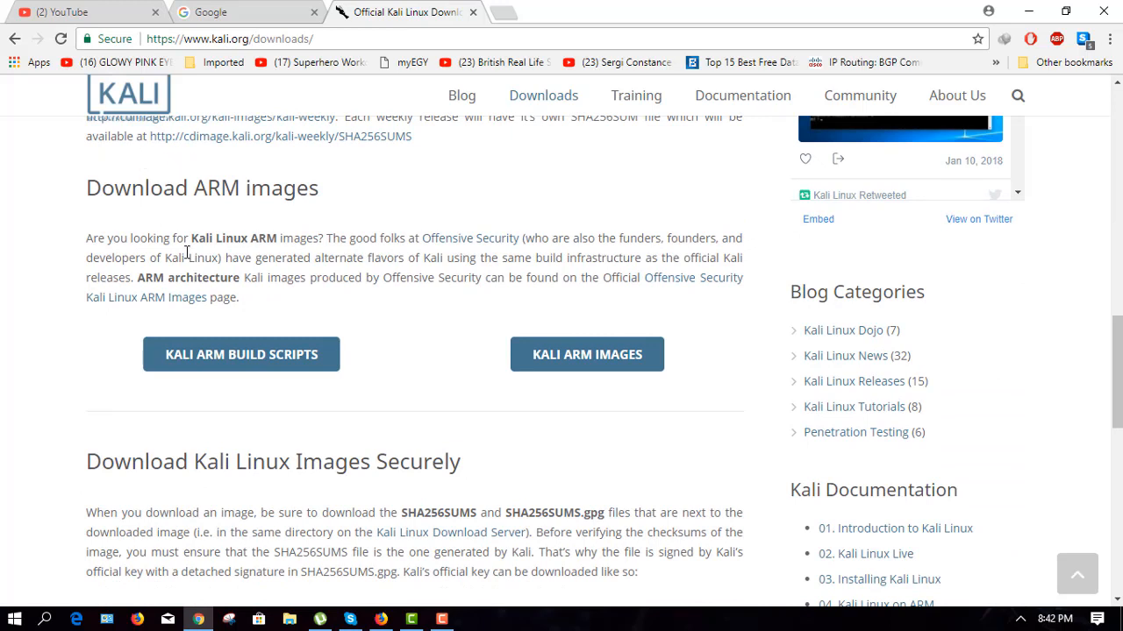
scroll(187, 251, down, 7)
scroll(268, 310, up, 5)
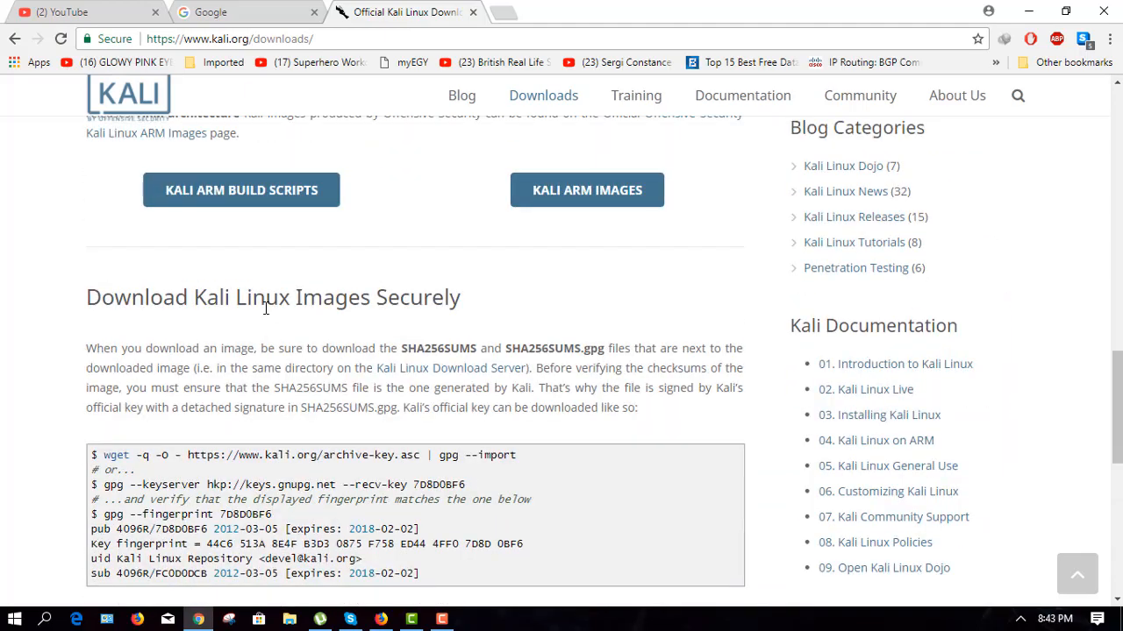
scroll(263, 306, down, 8)
scroll(261, 302, up, 8)
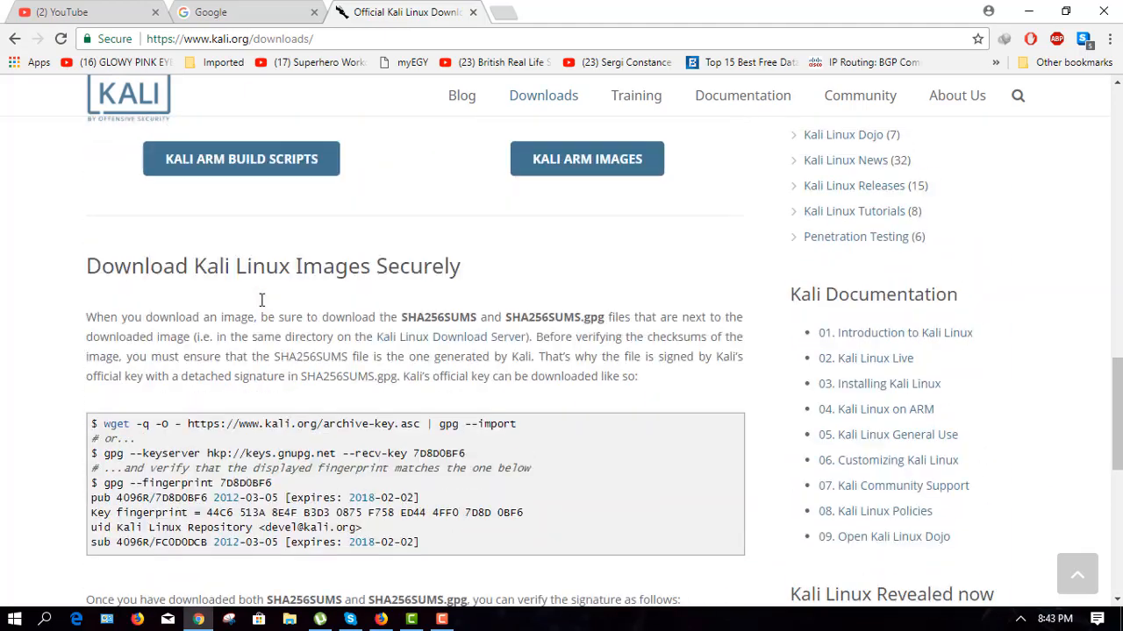
scroll(261, 300, up, 10)
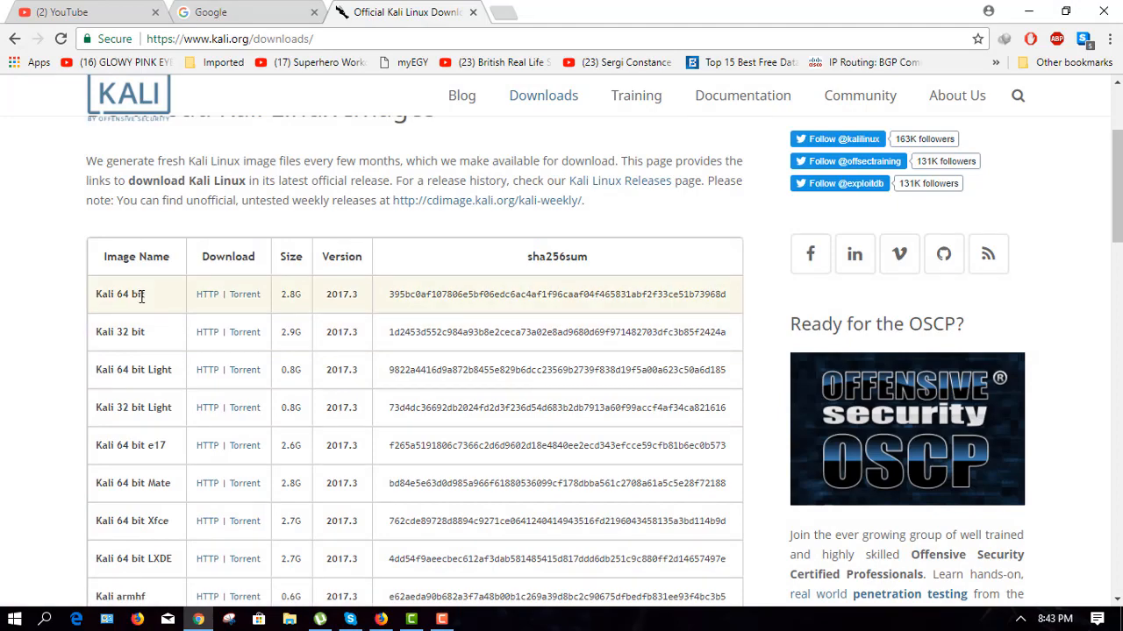
Step: Open the Offensive Security download page for the Kali Linux 64 bit VMware VM and find its VMware images table
scroll(145, 324, down, 5)
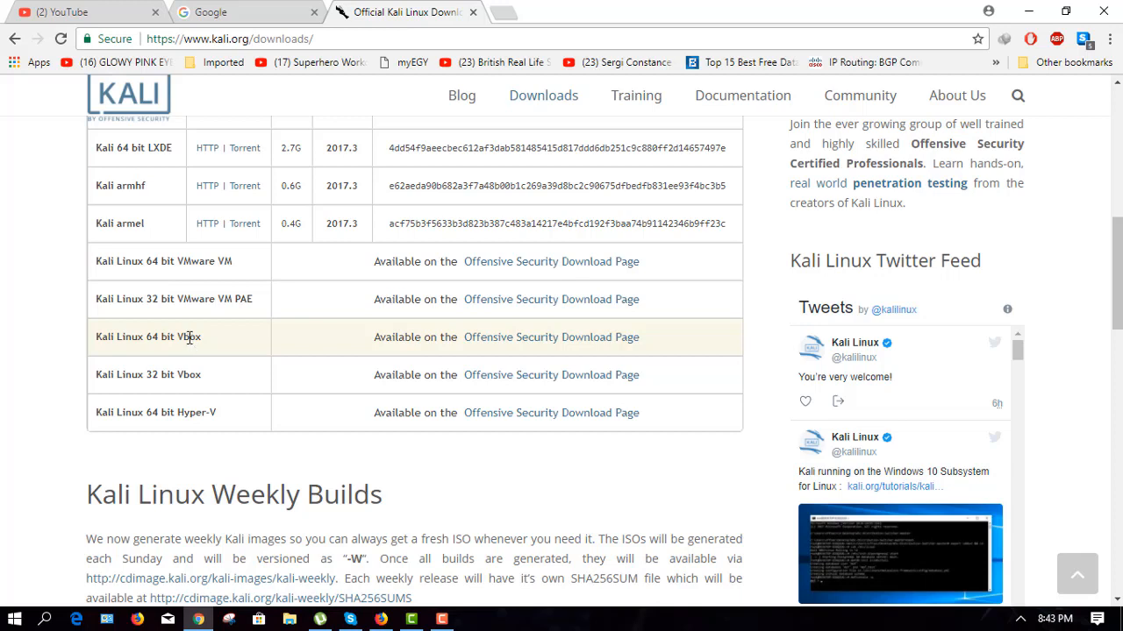
click(550, 269)
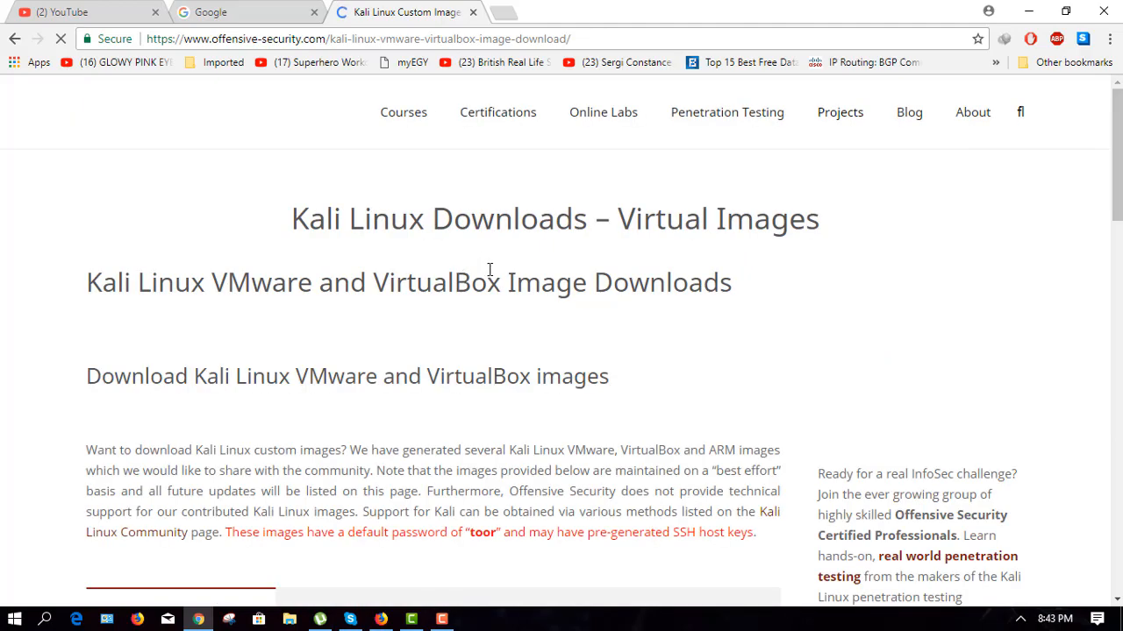
scroll(381, 276, down, 5)
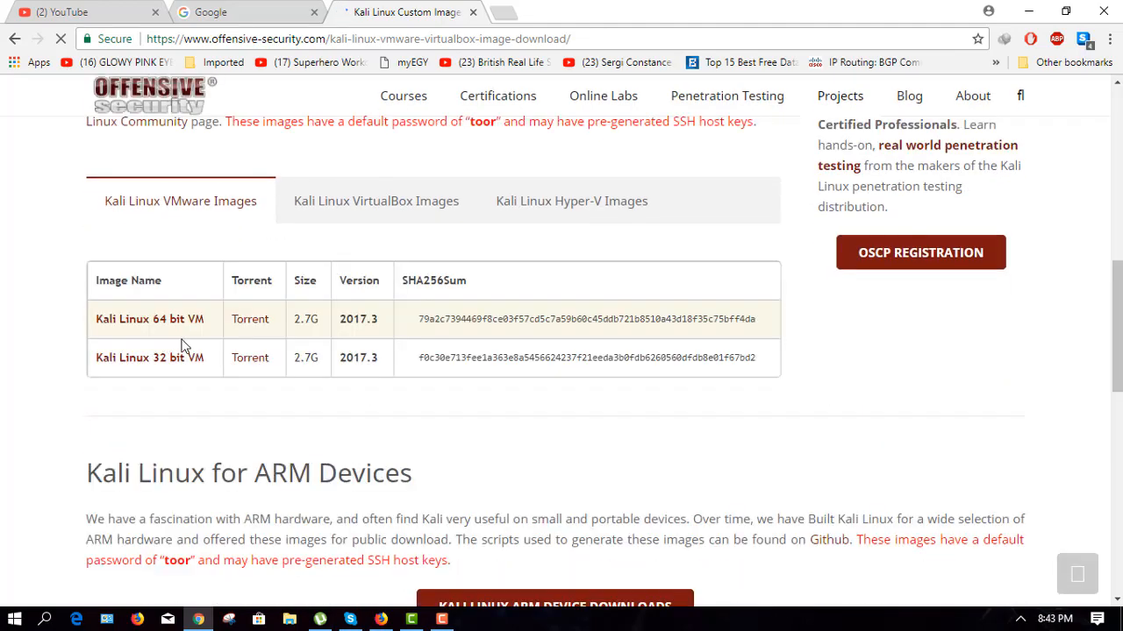
scroll(213, 328, down, 1)
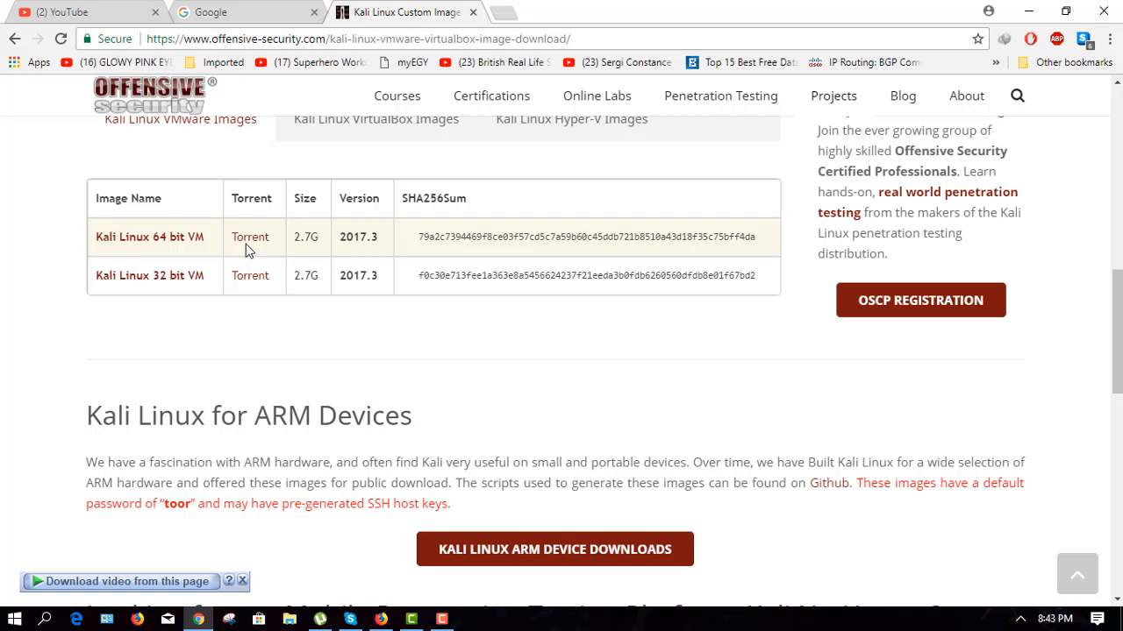
Step: Download the Kali Linux 64 bit VM torrent and open it in µTorrent, then dismiss it without adding the torrent
click(247, 245)
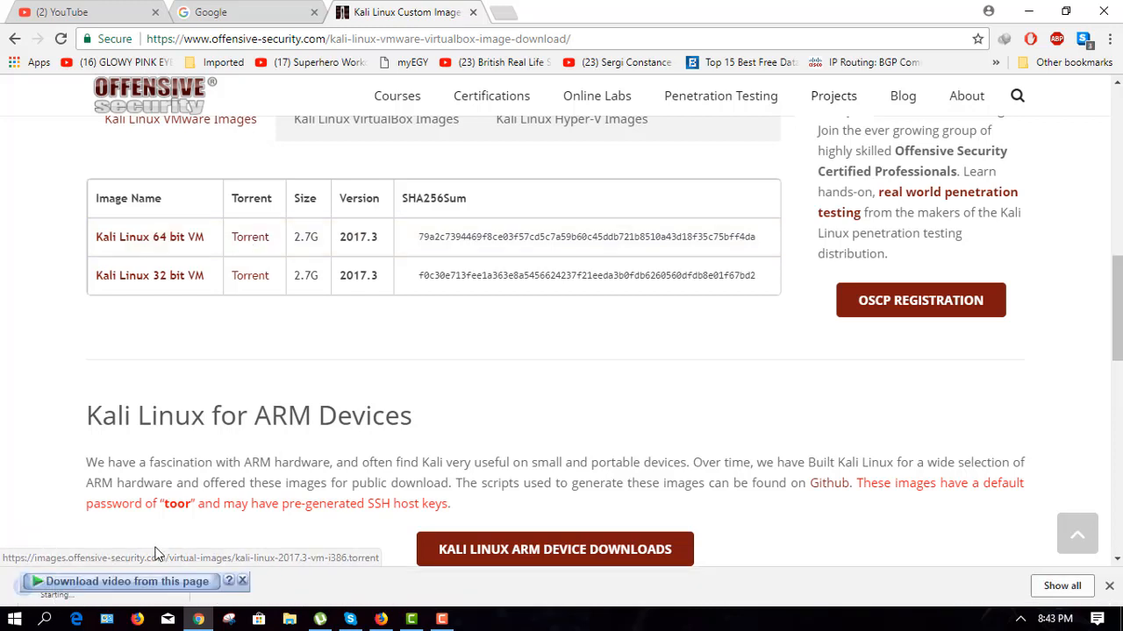
click(243, 582)
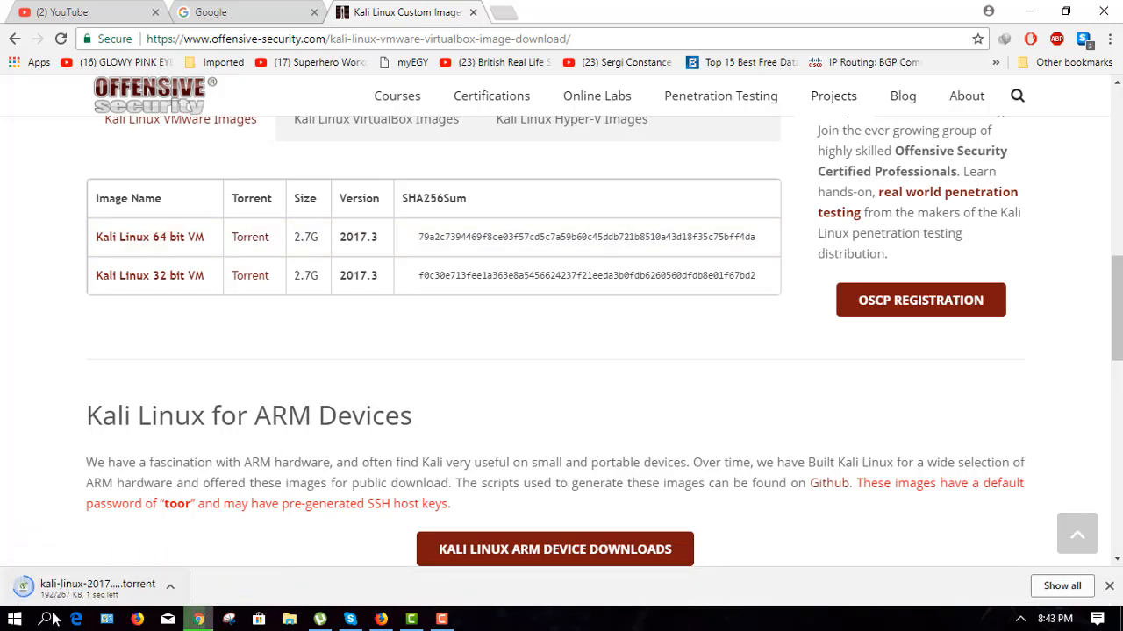
click(64, 597)
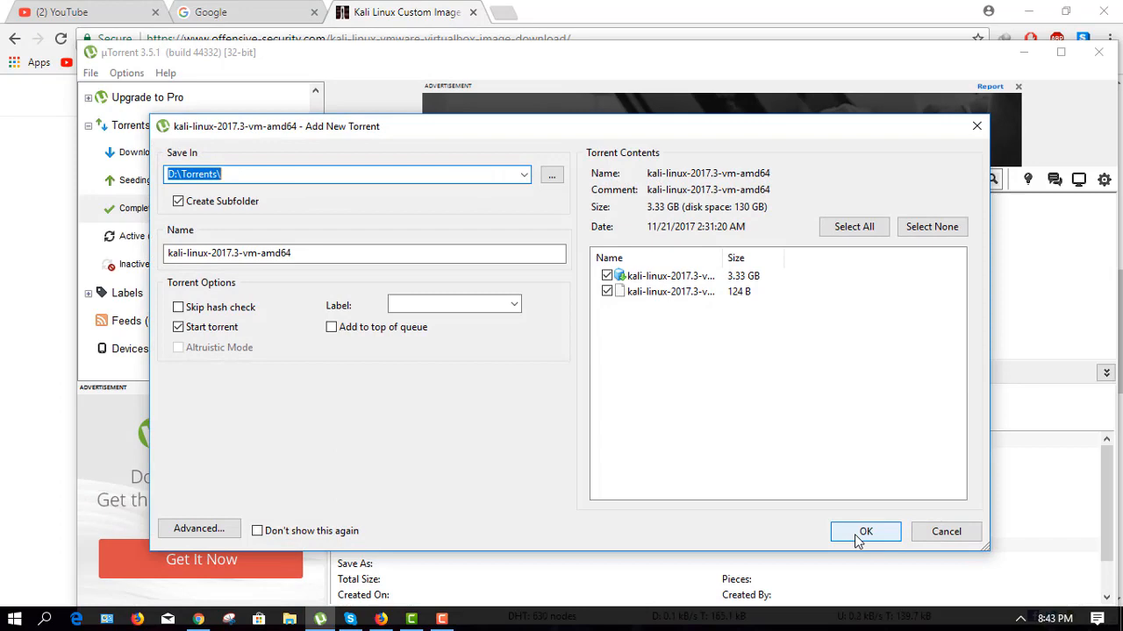
click(946, 532)
click(1099, 52)
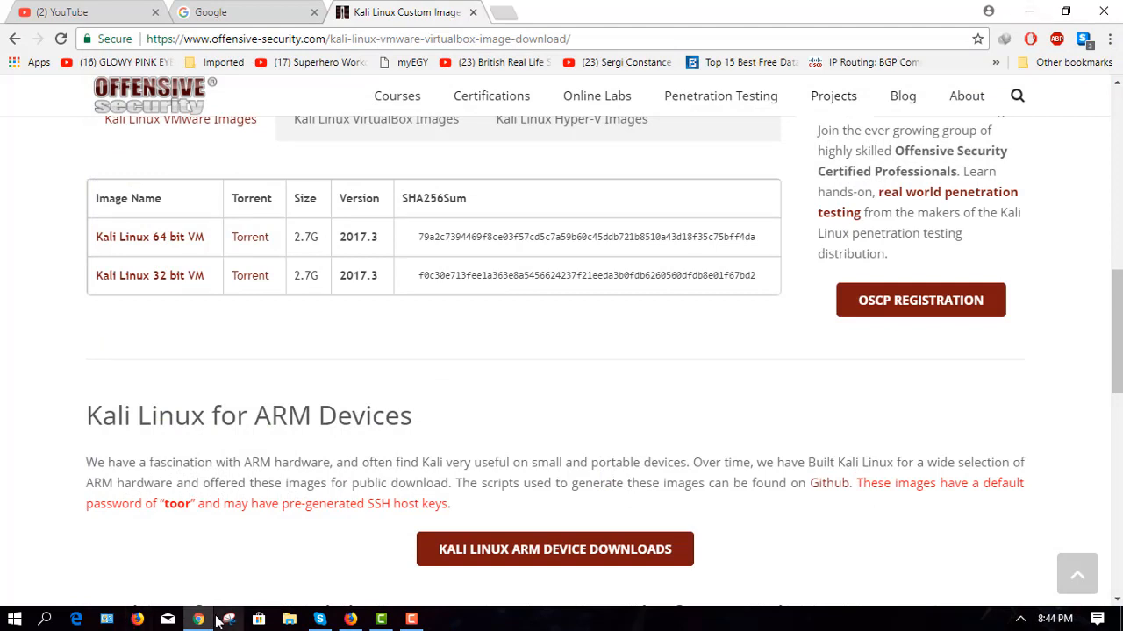
Step: Search Google for "virtual box" in the other open Google tab
click(314, 5)
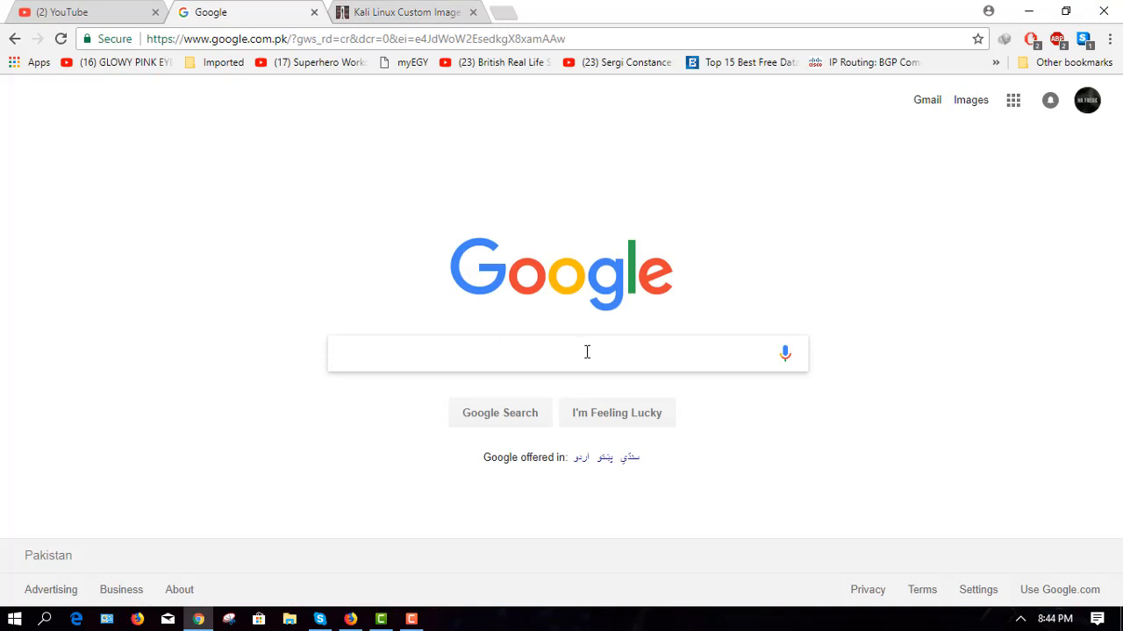
text(vir)
key(BackSpace)
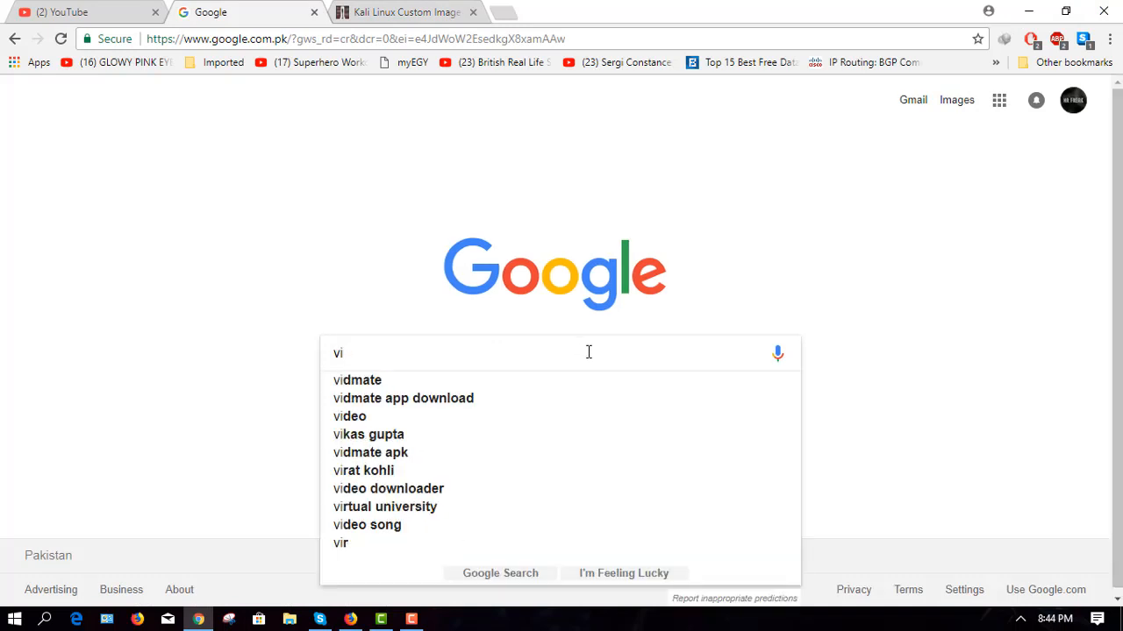
key(BackSpace)
key(BackSpace)
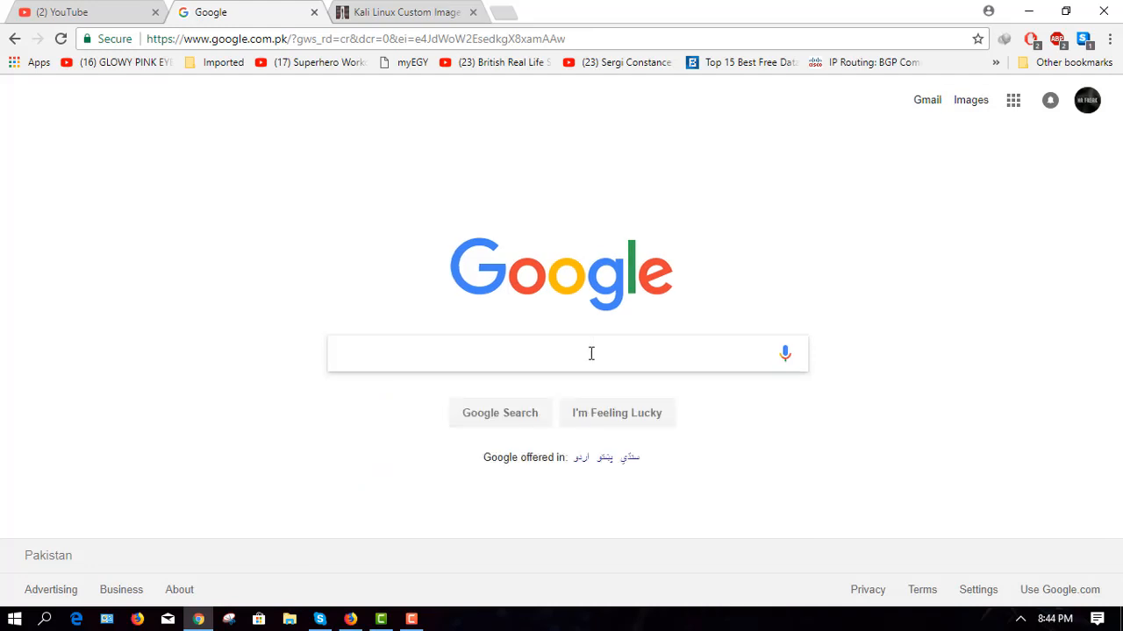
text(virtual v)
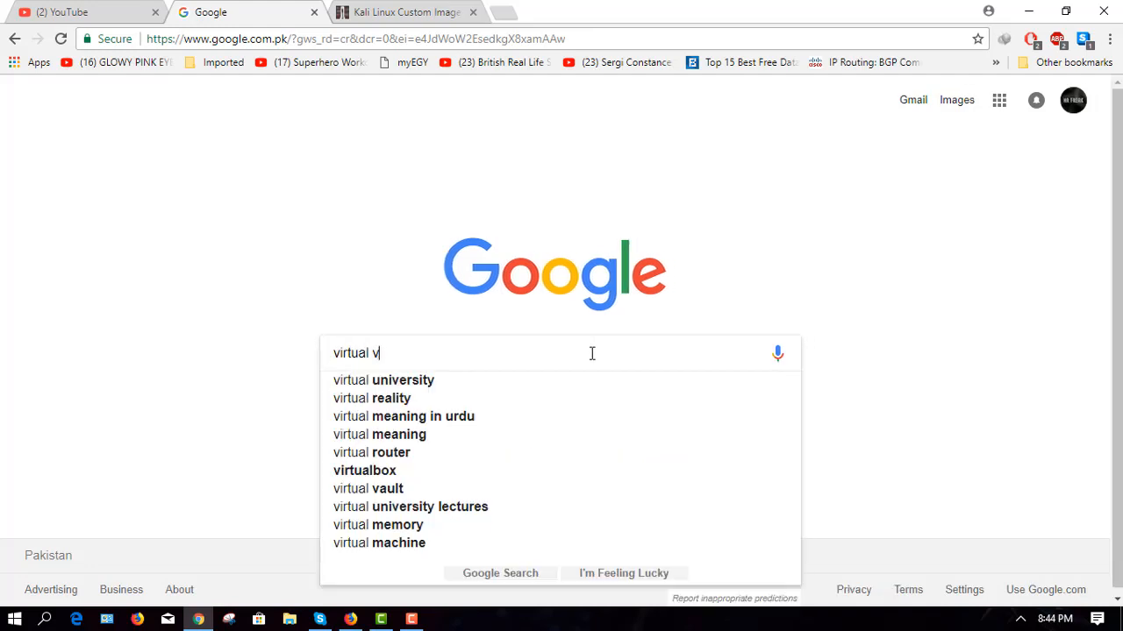
key(BackSpace)
text(box)
key(Return)
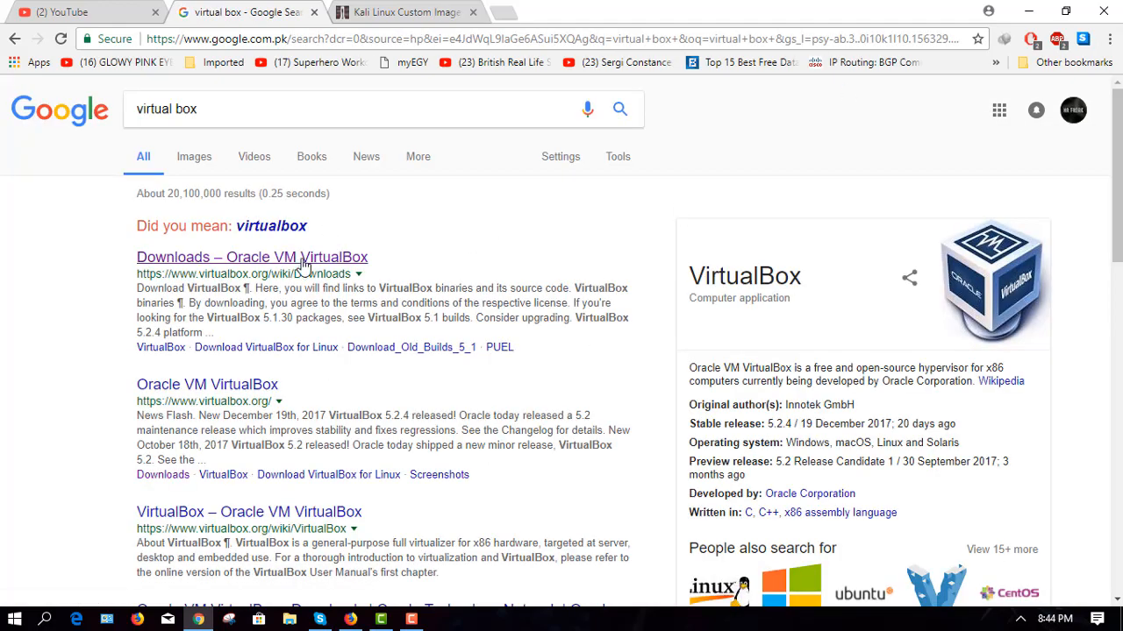
Step: Open the Oracle VM VirtualBox downloads page and try to download the VirtualBox 5.2.4 package for Windows hosts
click(302, 263)
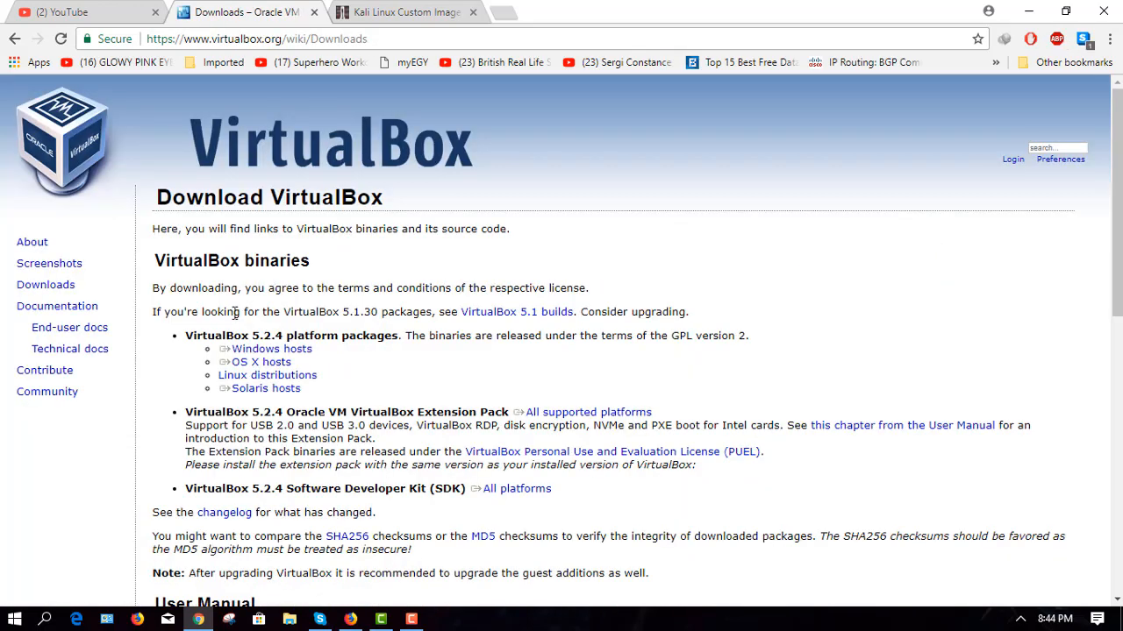
scroll(235, 313, down, 1)
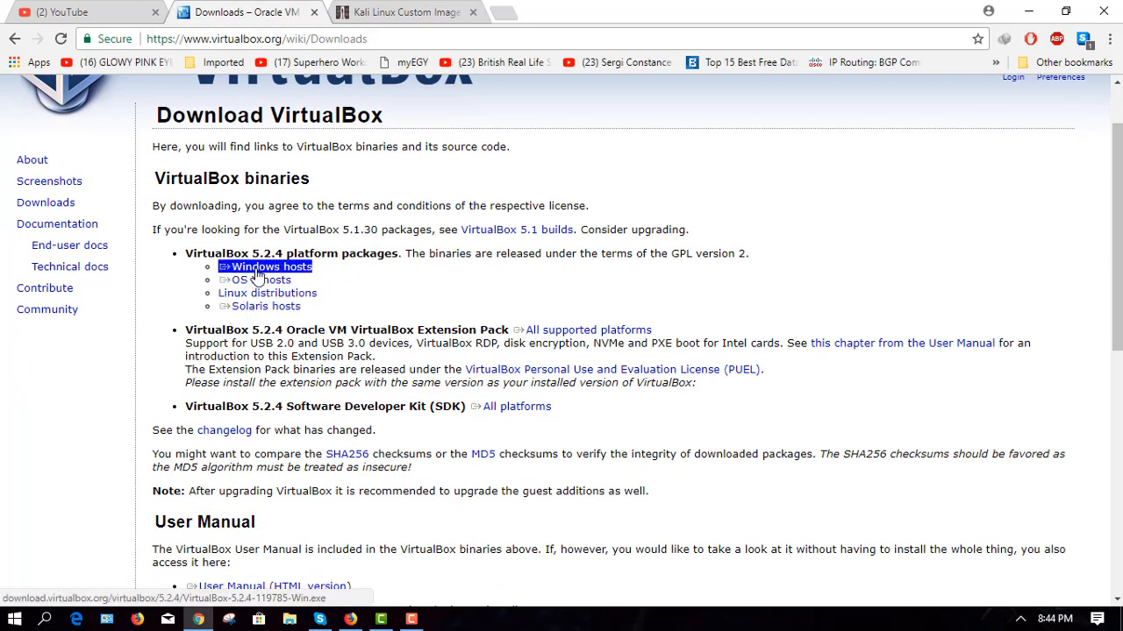
click(257, 276)
click(604, 370)
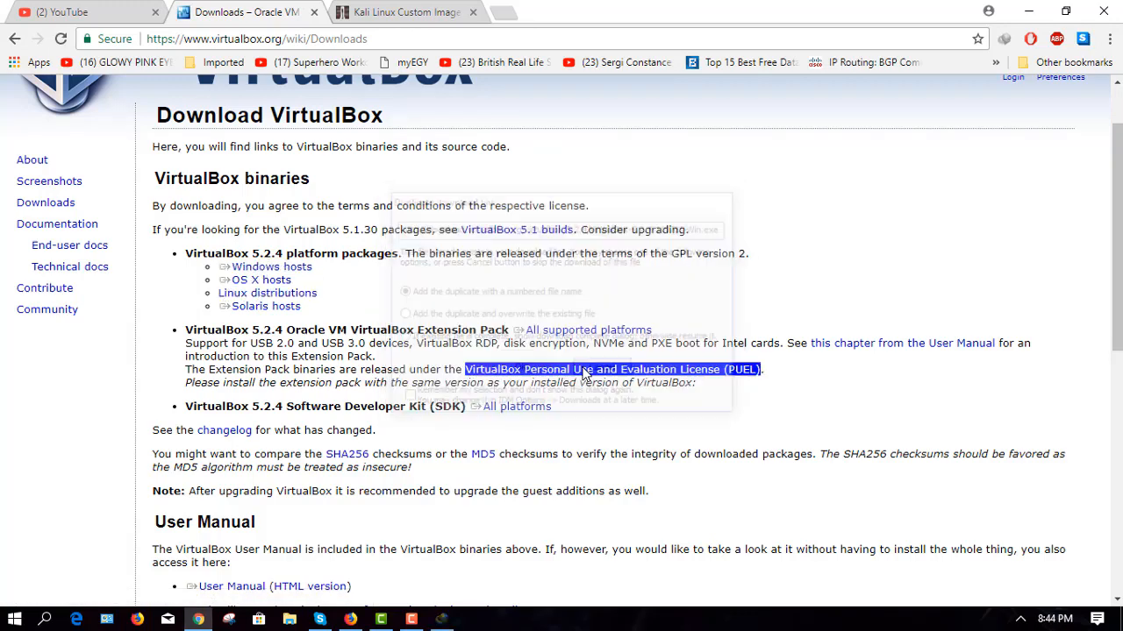
click(297, 270)
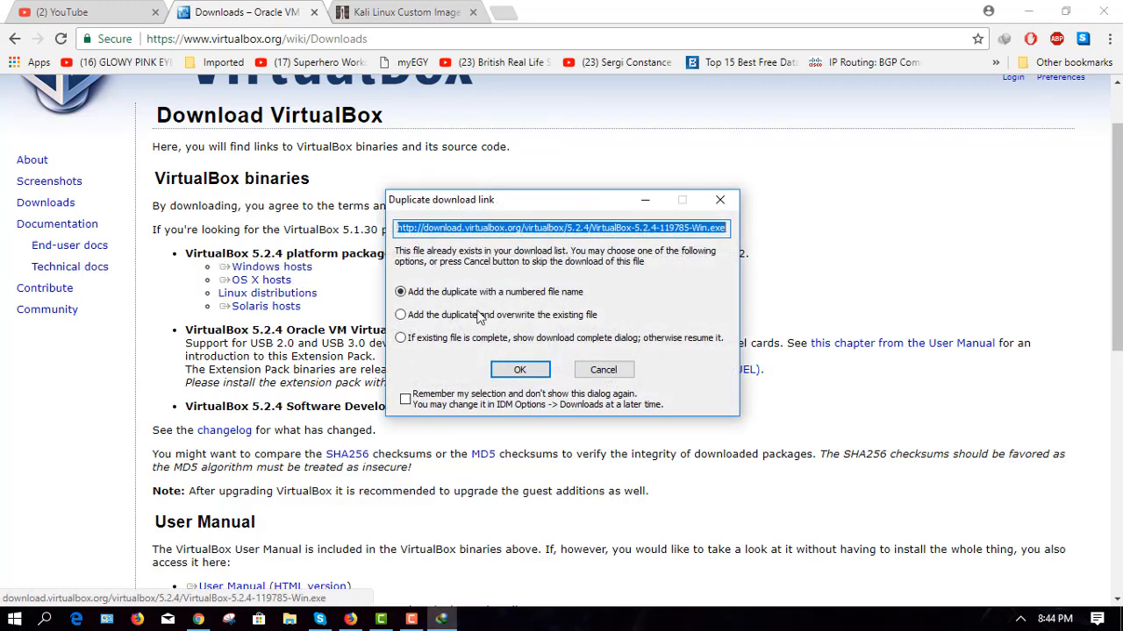
click(603, 369)
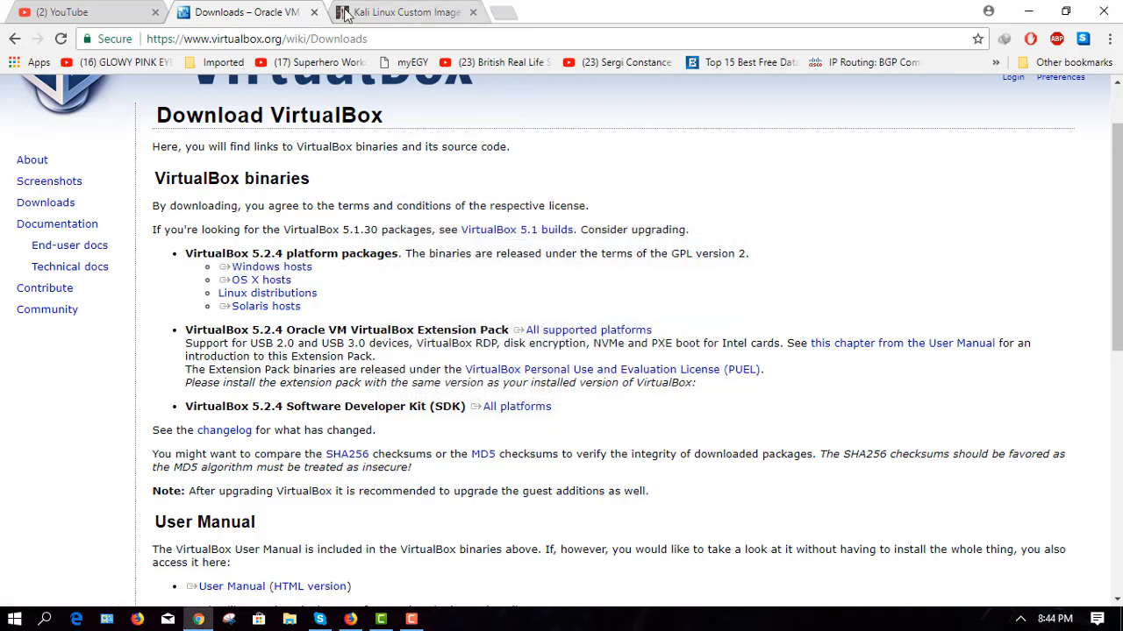
Step: Minimize the browser and open the kali-linux-2017.3-vm-amd64 folder on Local Disk (D:) in File Explorer
click(1027, 10)
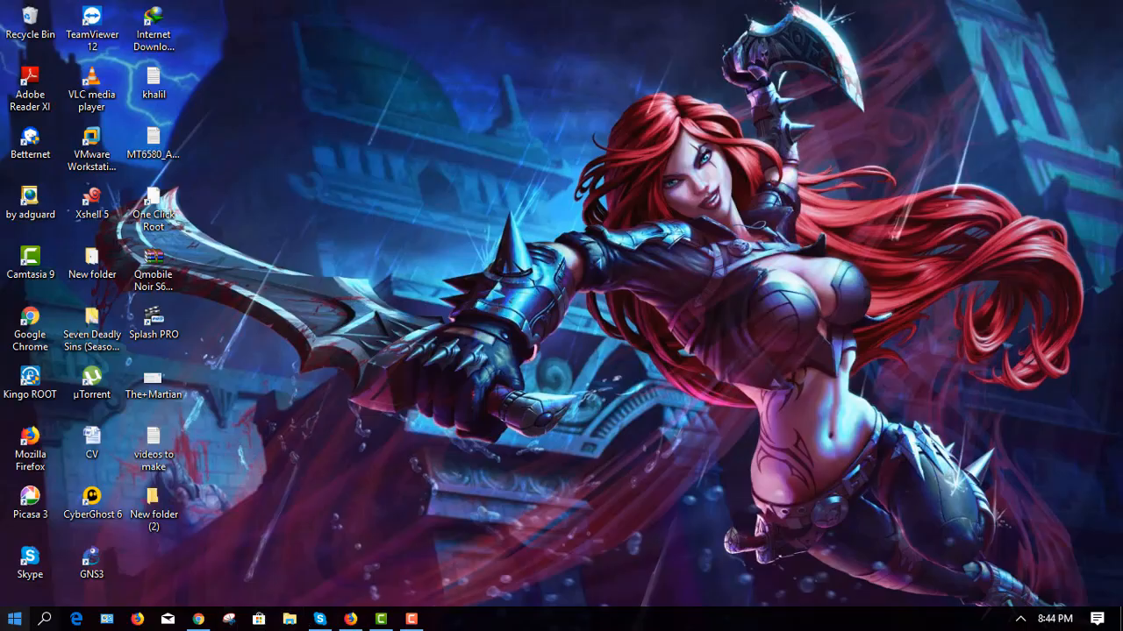
key(super)
key(super)
key(super+e)
double_click(433, 248)
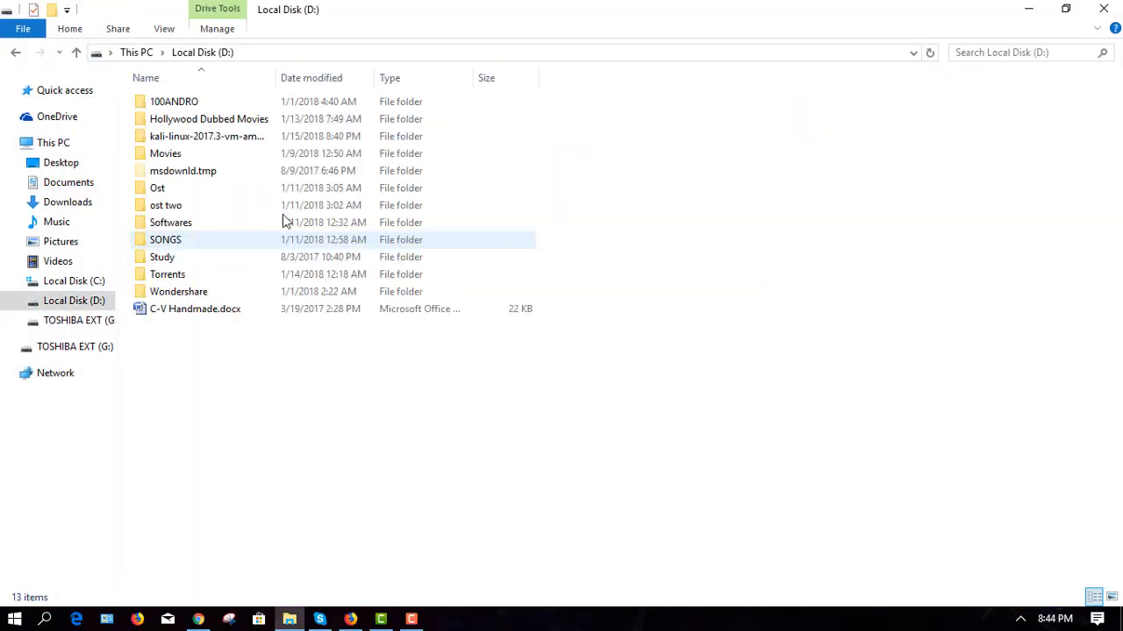
double_click(218, 136)
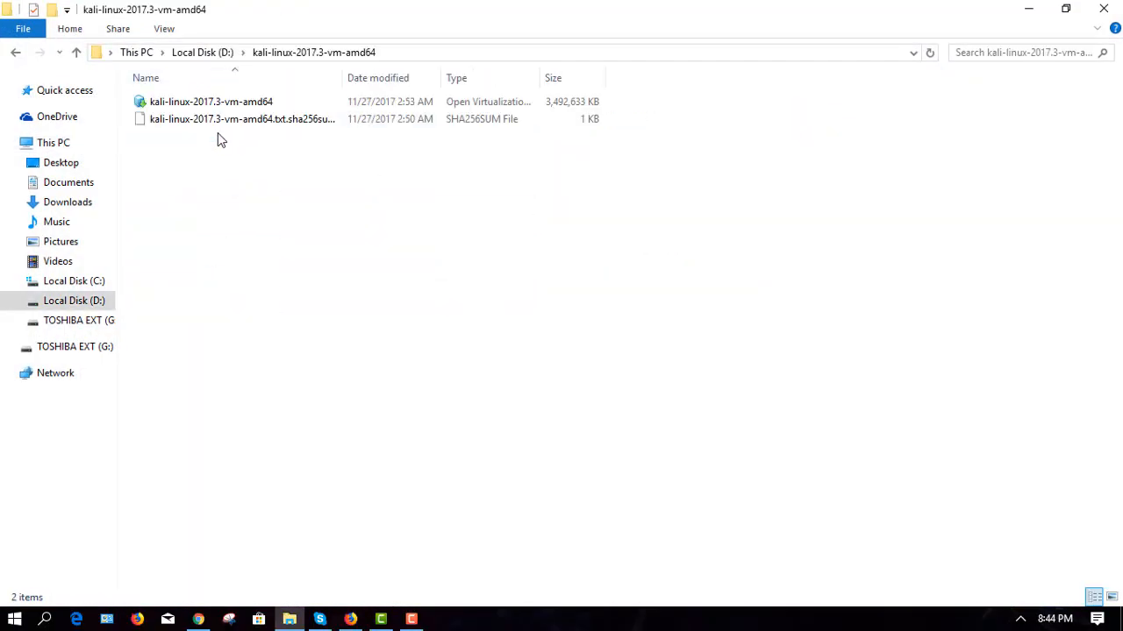
drag(202, 171, 201, 101)
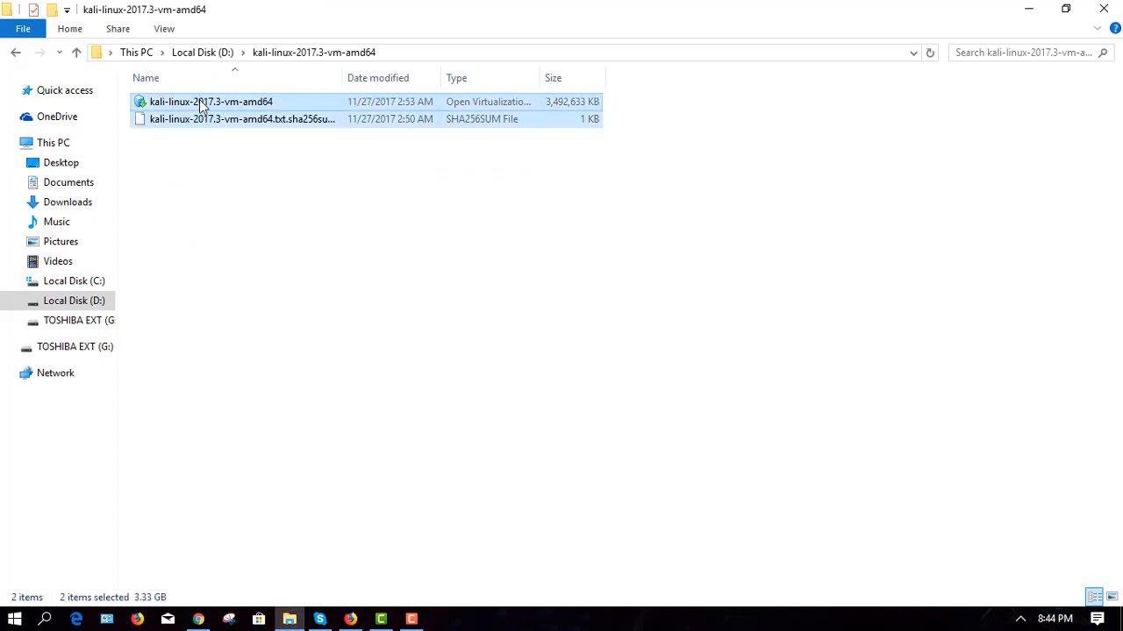
right_click(201, 102)
click(802, 332)
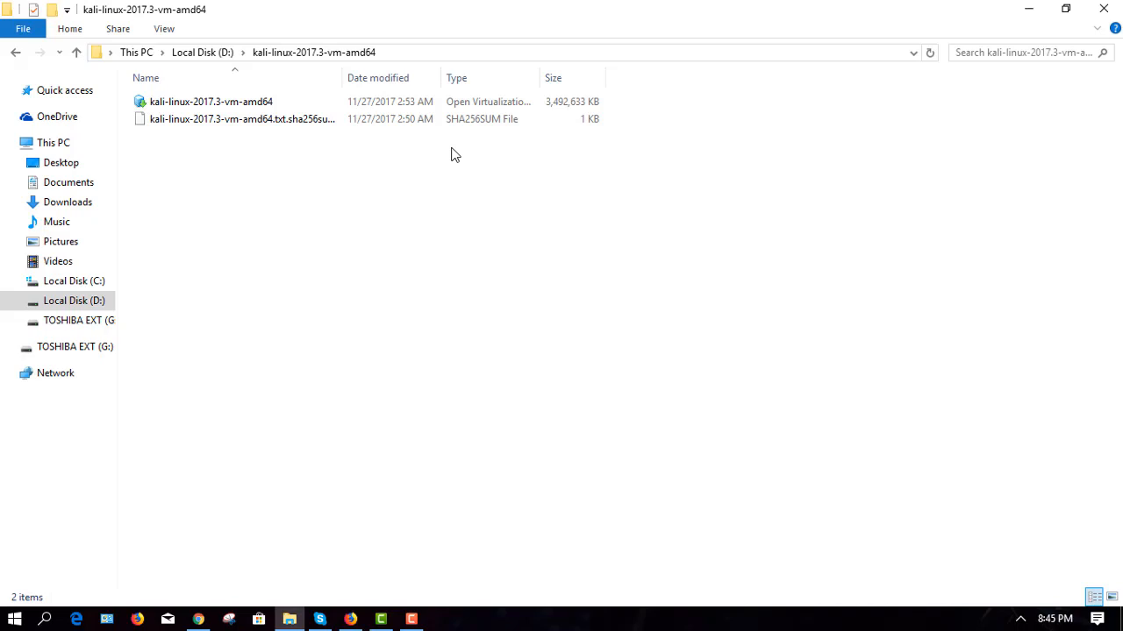
Step: Open the kali-linux-2017.3-vm-amd64 image with VMware Workstation, close File Explorer, and import the virtual machine with the suggested name and storage path
click(234, 109)
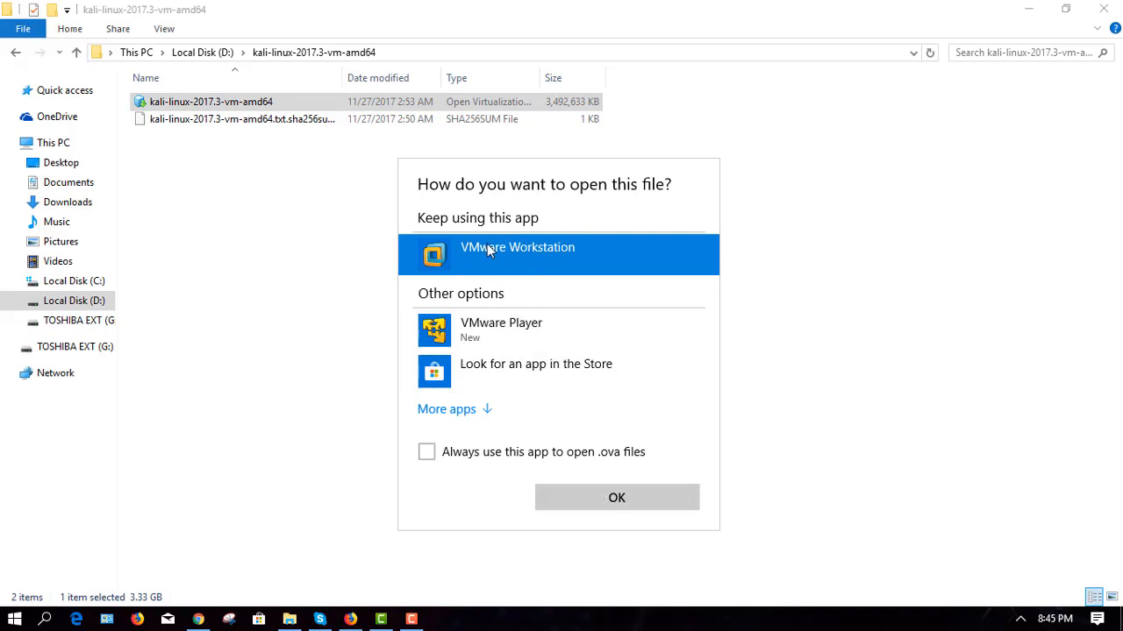
click(572, 500)
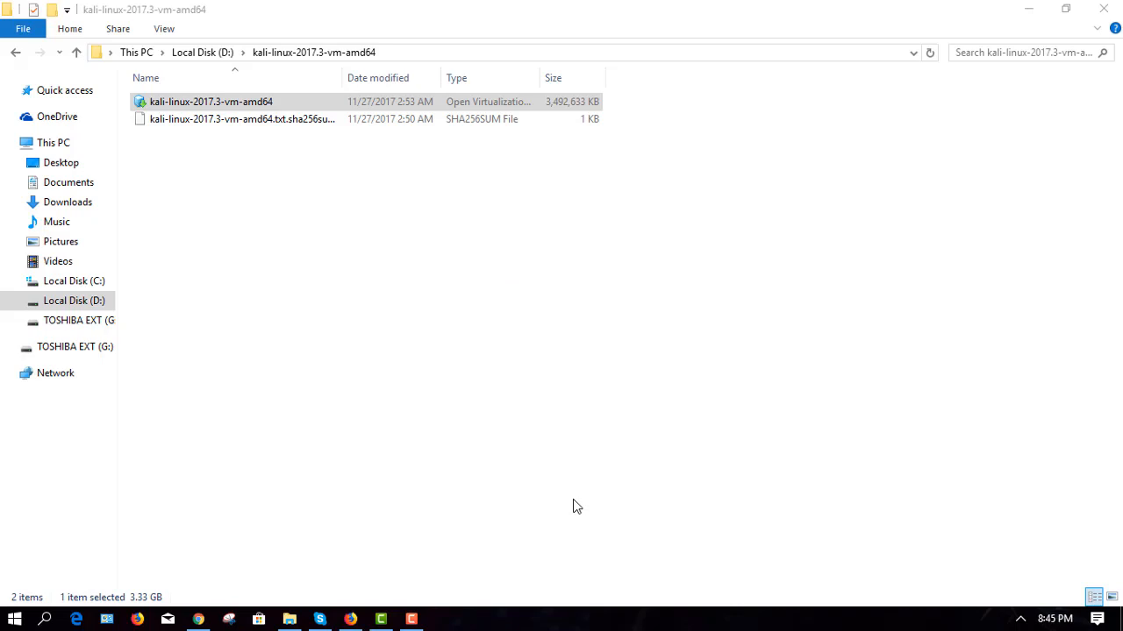
click(1103, 9)
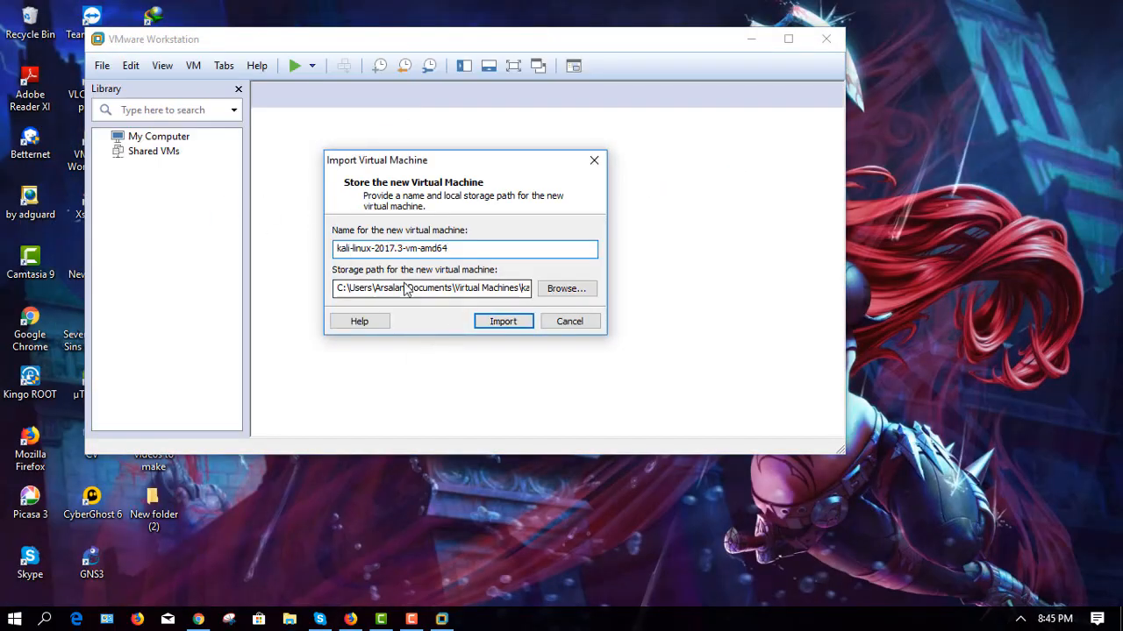
click(505, 321)
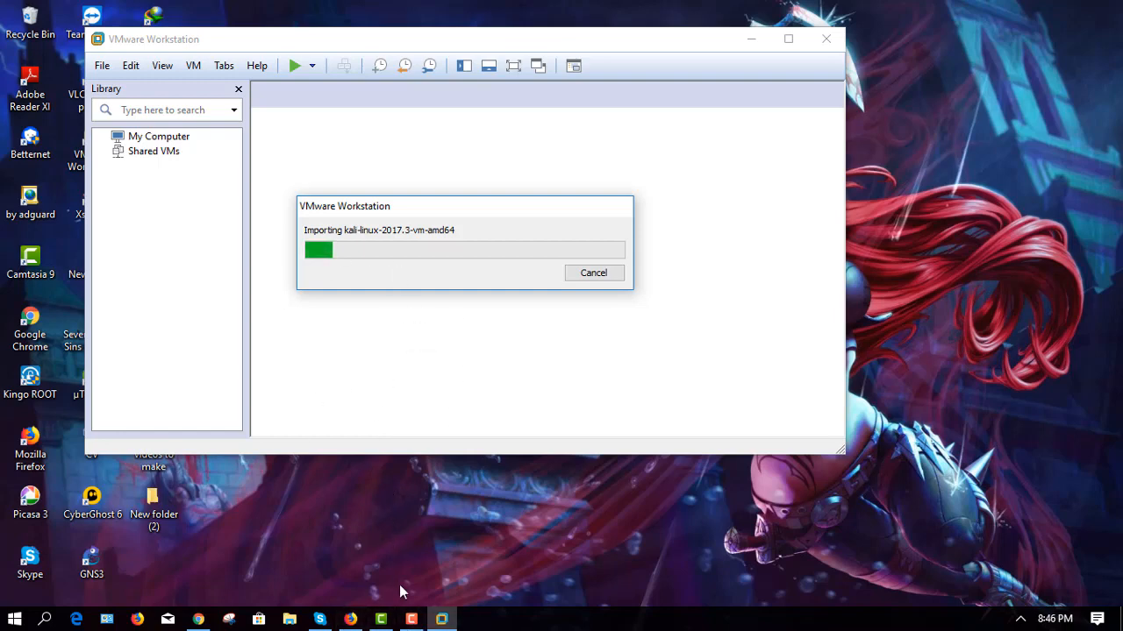
click(411, 619)
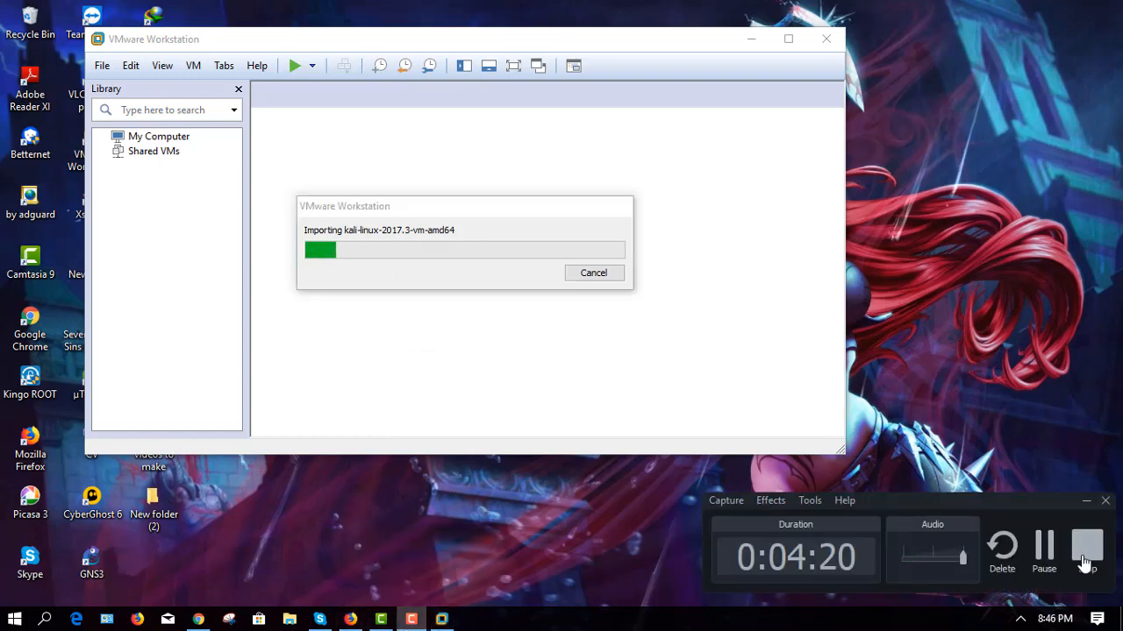
click(1044, 557)
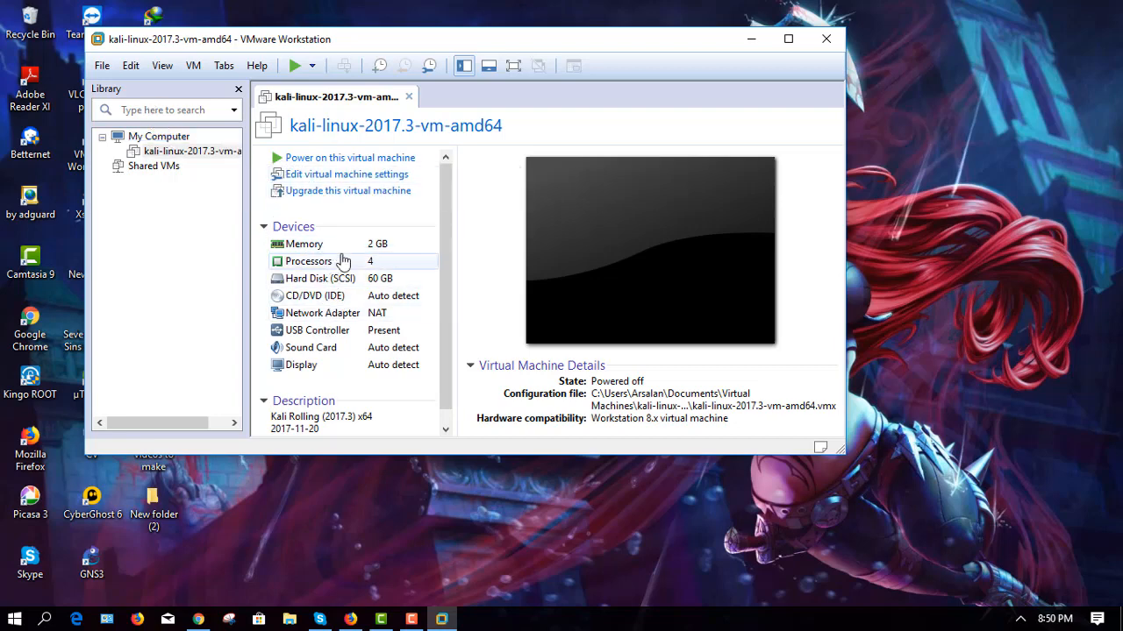
Step: Power on the kali-linux-2017.3-vm-amd64 virtual machine and dismiss the removable devices hint
click(295, 66)
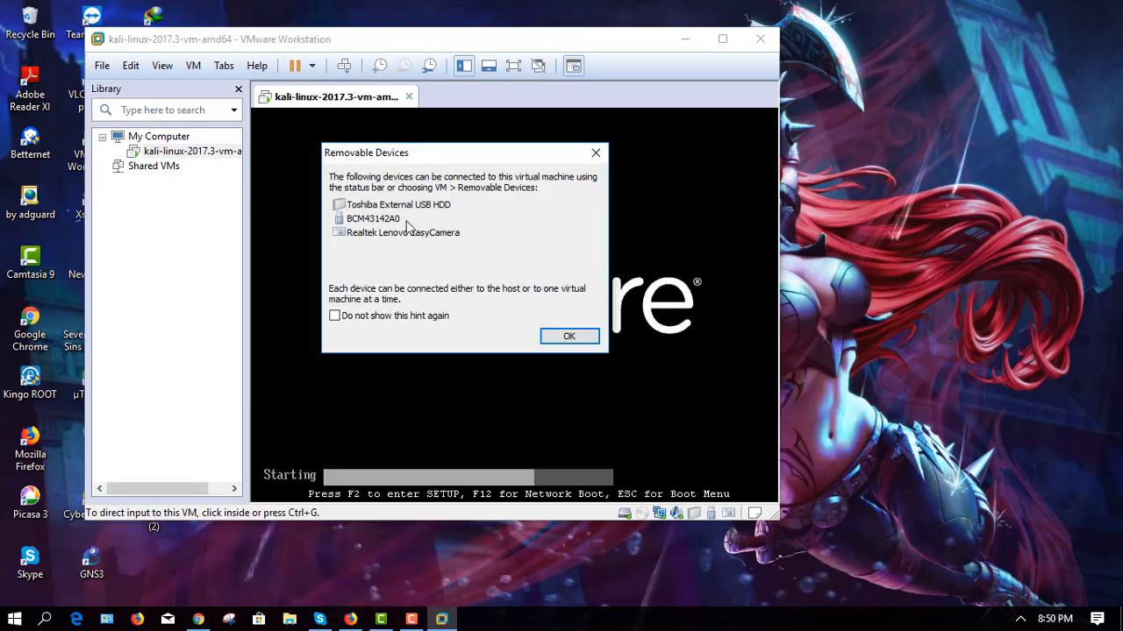
click(596, 153)
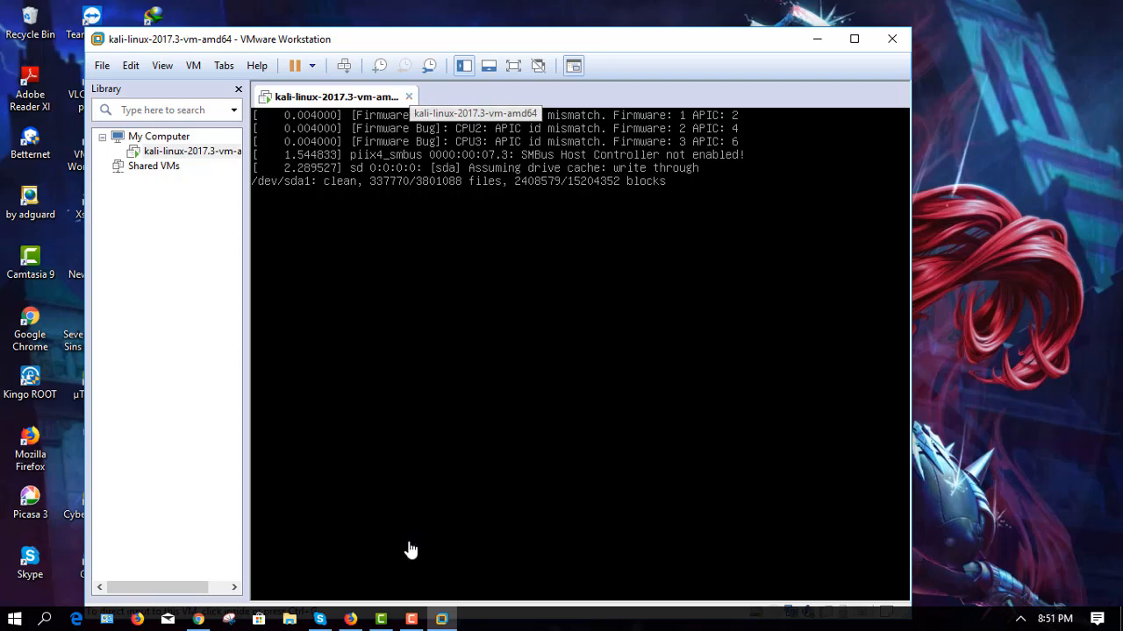
click(411, 620)
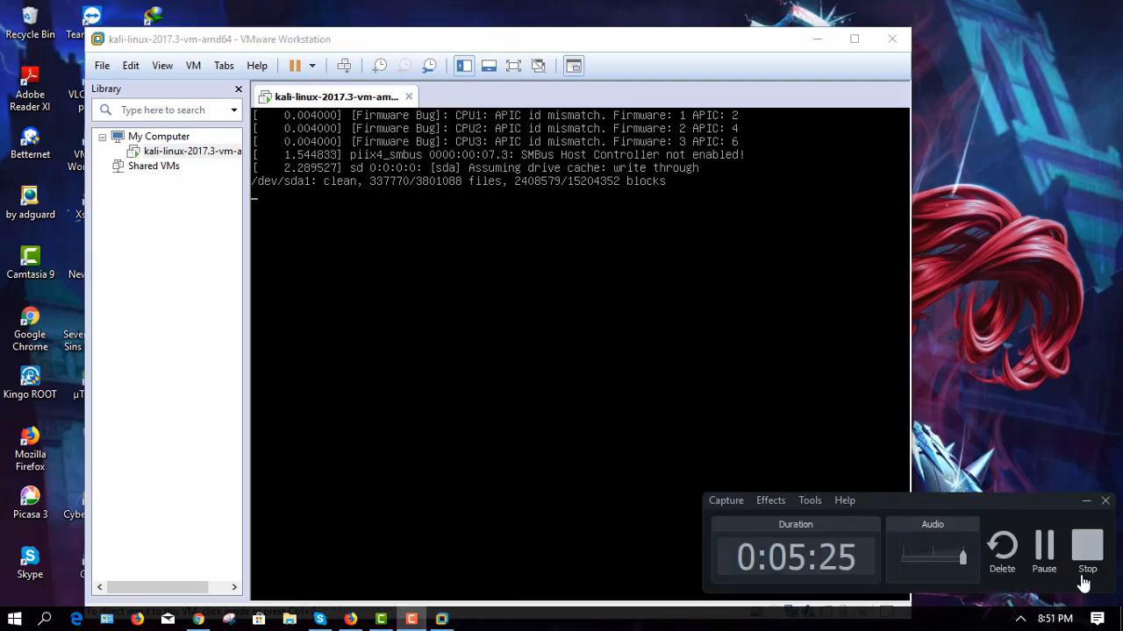